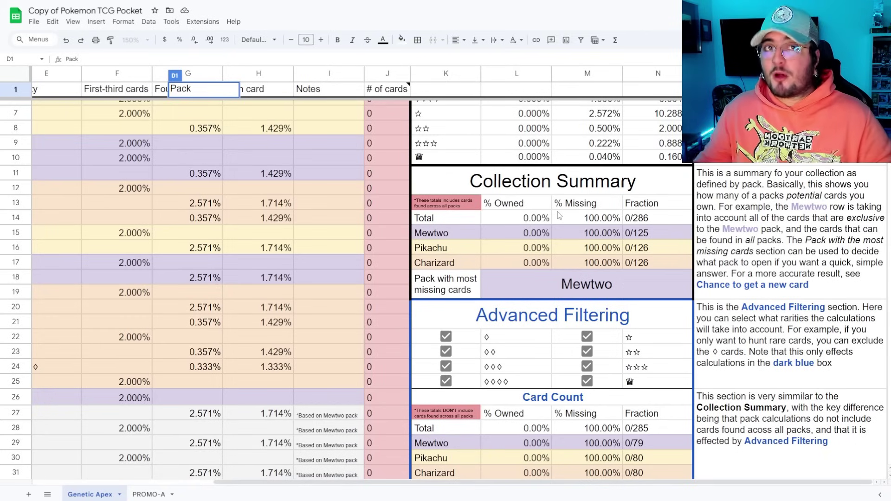
# Step: Switch to Pokémon TCG Pocket, open My Cards and turn on the numbered Genetic Apex view to review owned and missing cards
pyautogui.hscroll(-4, 242, 206)
pyautogui.scroll(2, 241, 205)
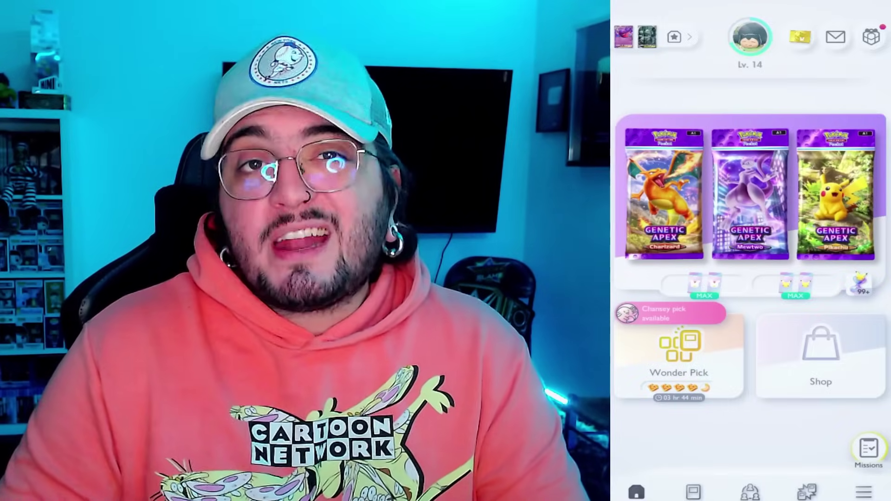
pyautogui.click(693, 492)
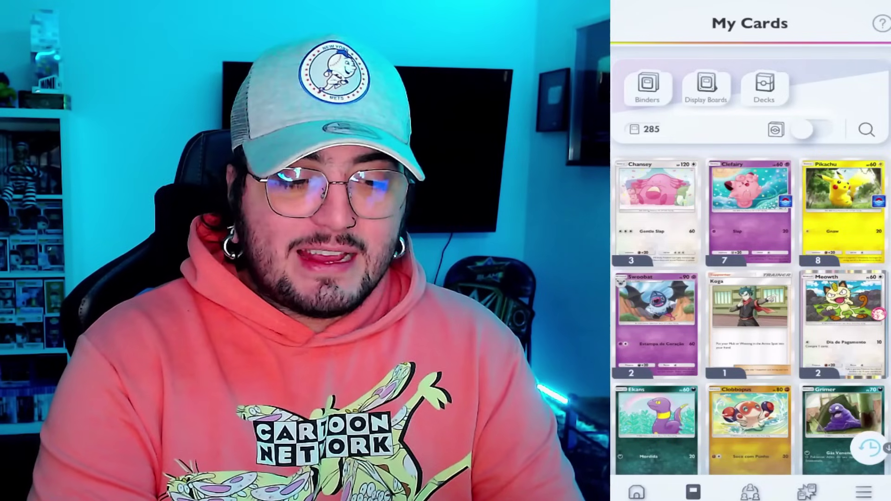
pyautogui.click(814, 129)
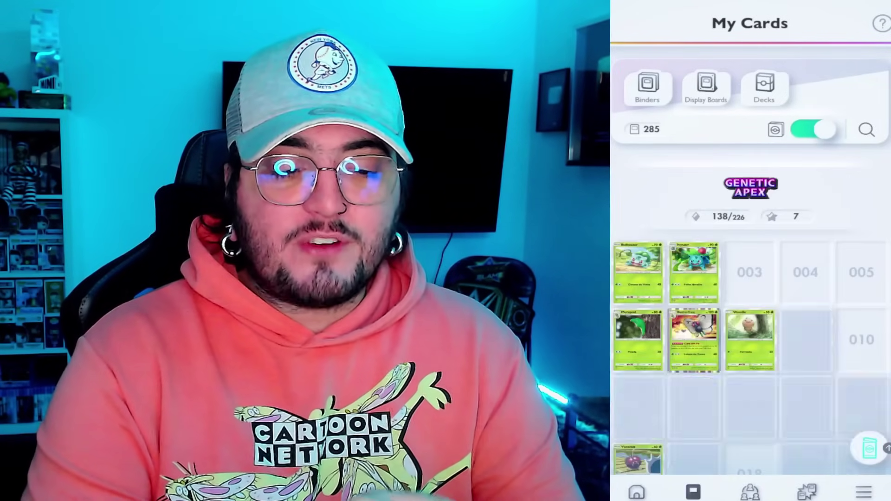
pyautogui.scroll(-5, 750, 316)
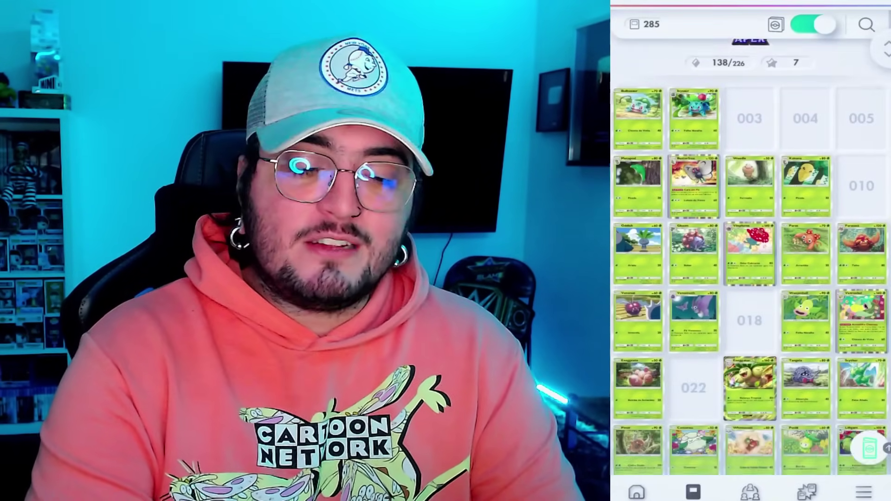
pyautogui.scroll(-3, 751, 316)
pyautogui.scroll(8, 750, 316)
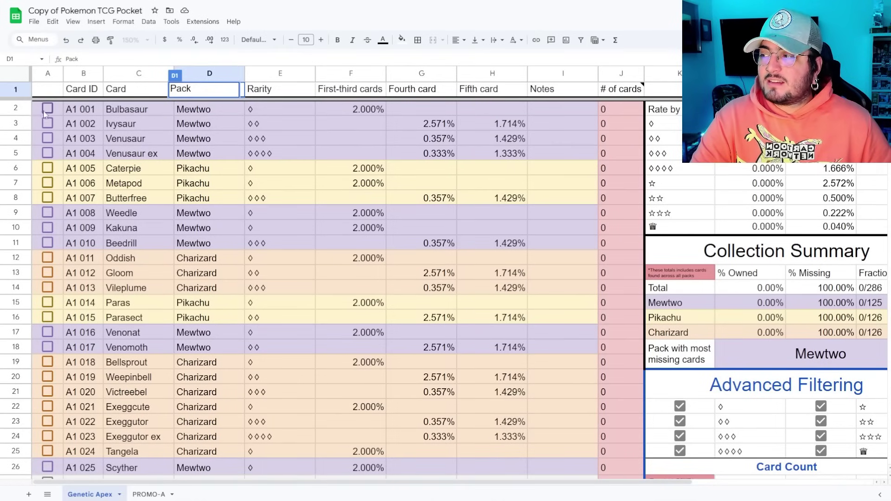
# Step: In the Genetic Apex spreadsheet, mark Bulbasaur, Ivysaur, Venusaur ex, Metapod, Weedle, Beedrill and Gloom as owned
pyautogui.click(48, 109)
pyautogui.click(48, 124)
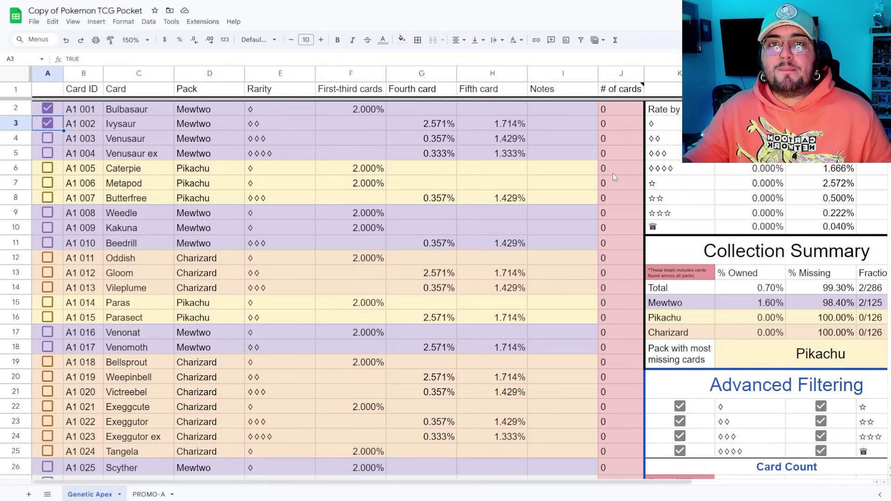
pyautogui.click(47, 153)
pyautogui.click(48, 183)
pyautogui.click(47, 213)
pyautogui.click(47, 243)
pyautogui.click(47, 273)
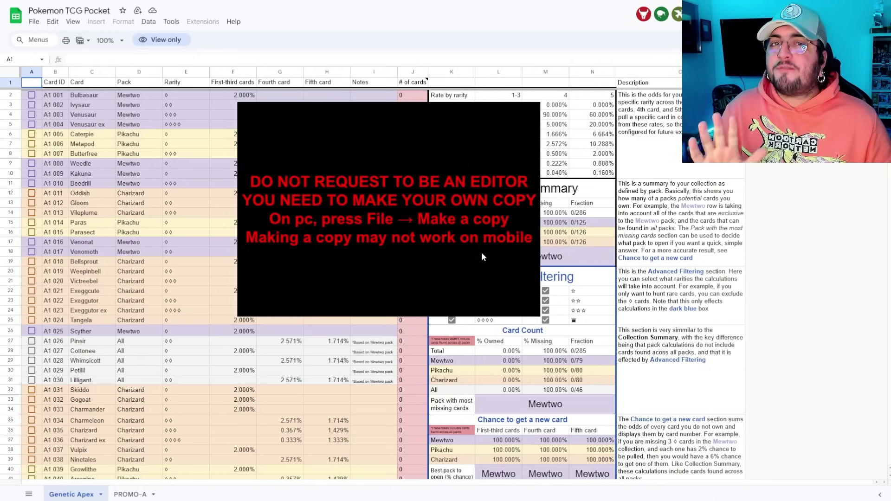
# Step: Start making a personal copy of the view-only Pokemon TCG Pocket spreadsheet
pyautogui.click(34, 22)
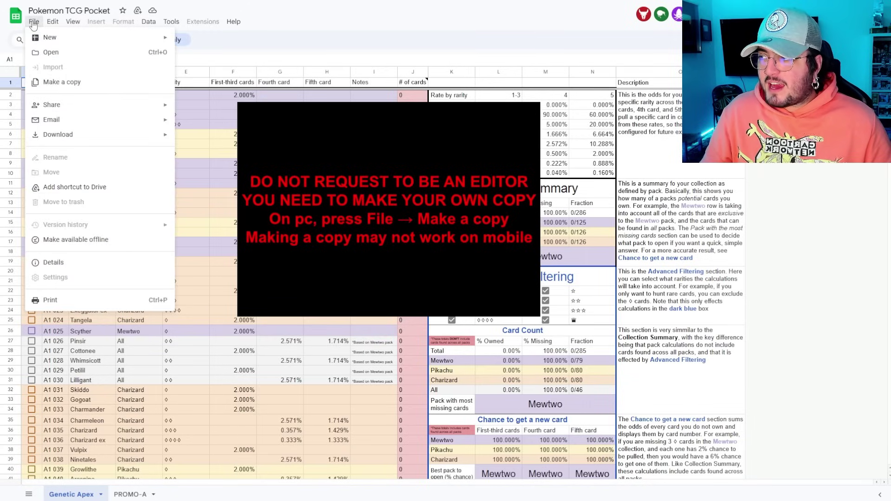
pyautogui.click(87, 88)
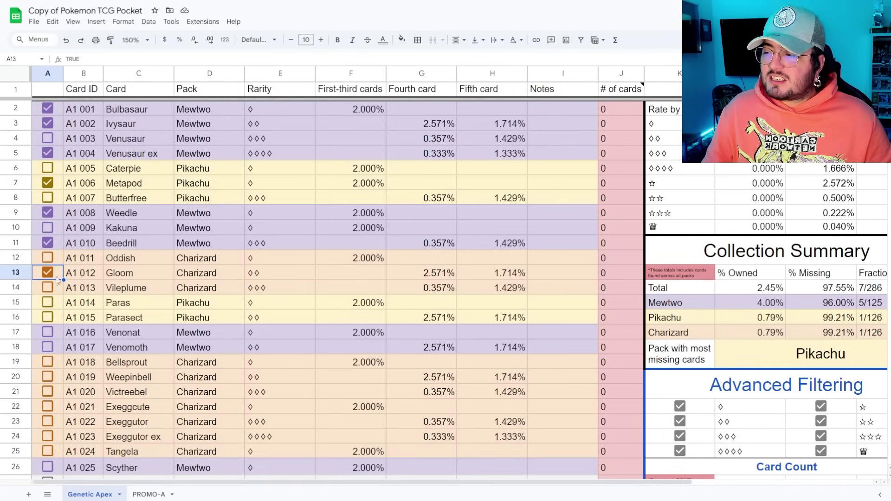
# Step: Mark Parasect (A1 015) and Bellsprout (A1 018) as owned in the copied spreadsheet
pyautogui.click(47, 318)
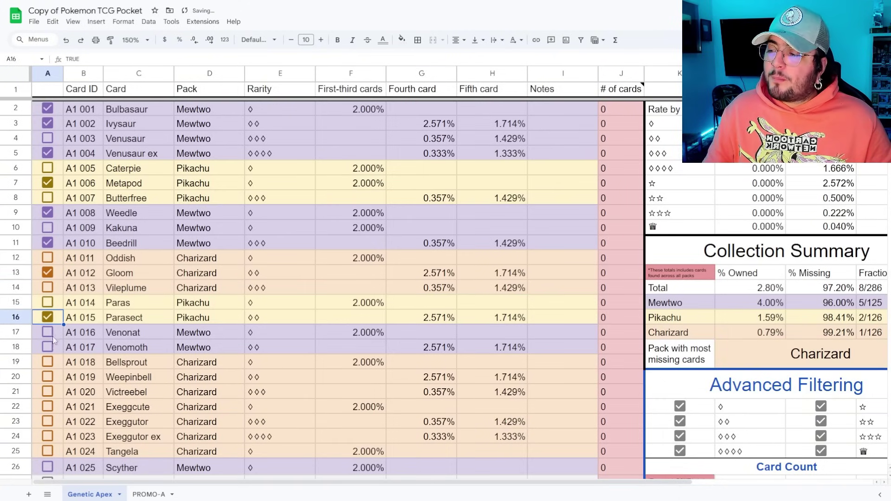
pyautogui.click(48, 361)
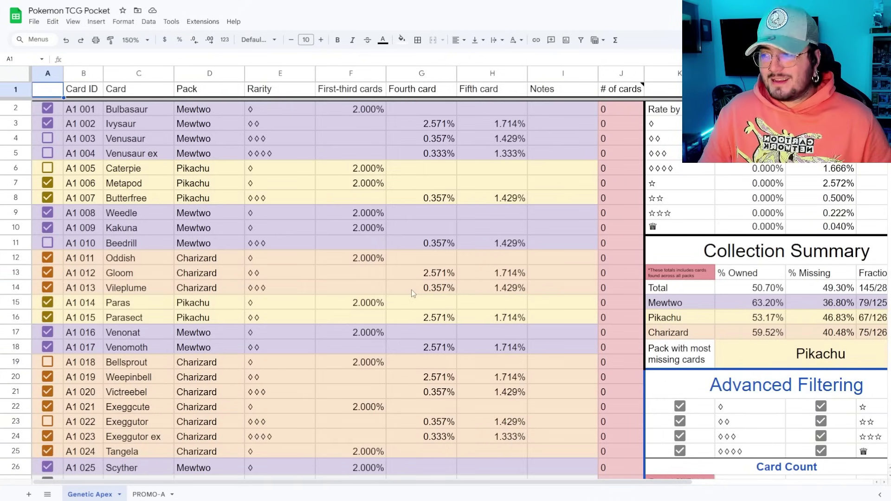
# Step: Examine the Collection Summary, Card Count and Chance to get a new card sections, including the first-third, fourth and fifth card odds
pyautogui.scroll(-3, 412, 289)
pyautogui.hscroll(5, 411, 290)
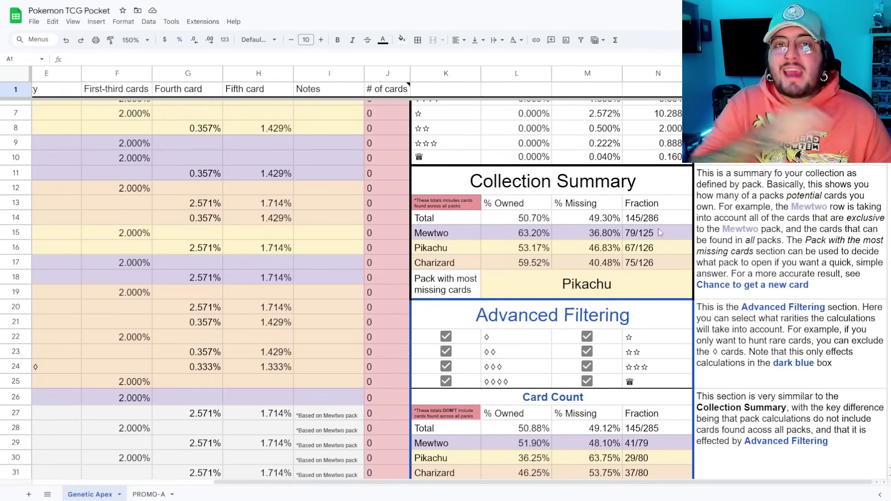
pyautogui.scroll(-5, 660, 232)
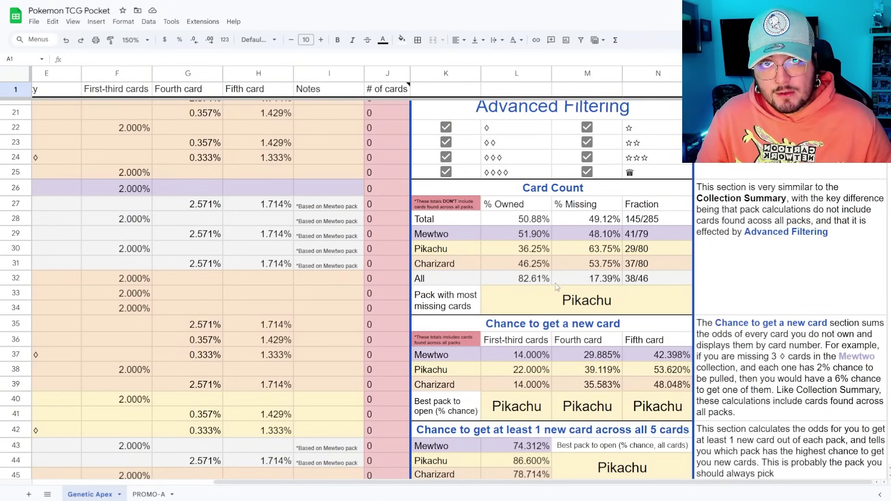
pyautogui.scroll(-3, 555, 283)
pyautogui.click(487, 186)
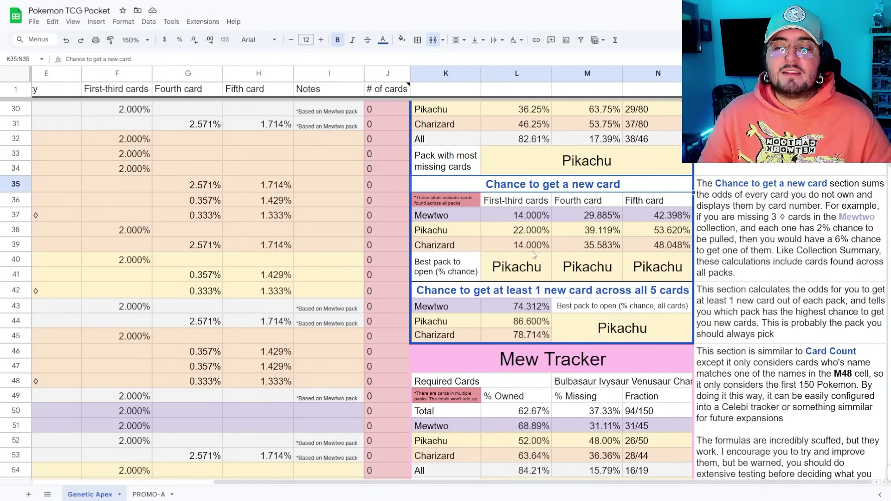
pyautogui.click(518, 205)
pyautogui.click(586, 207)
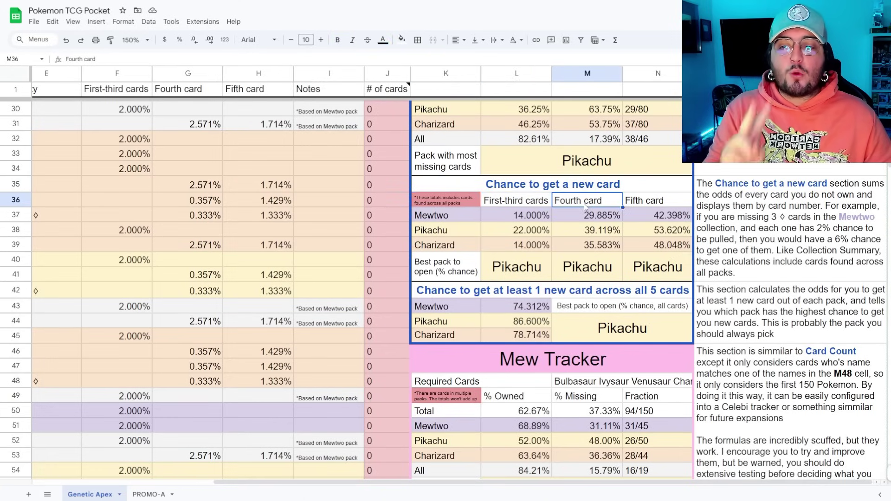
pyautogui.click(657, 201)
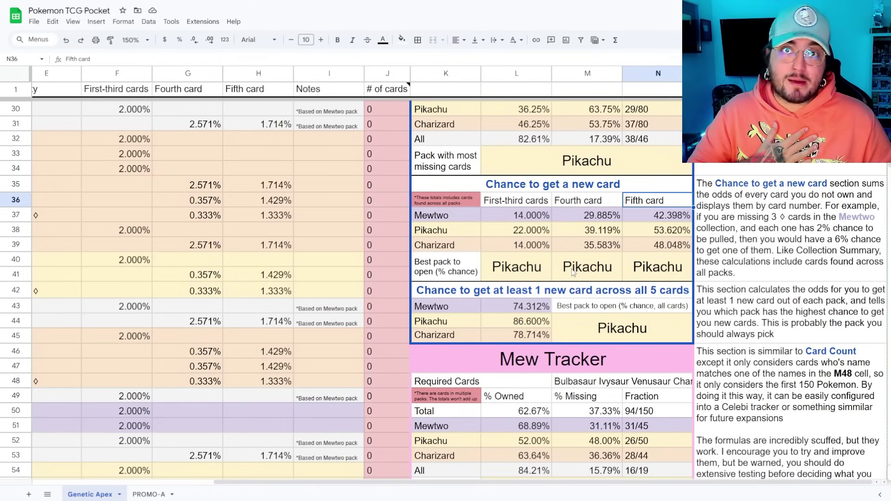
# Step: Examine the Mew Tracker totals and the Chance to get a new Mew card odds per pack, and return to the card list
pyautogui.scroll(-5, 724, 245)
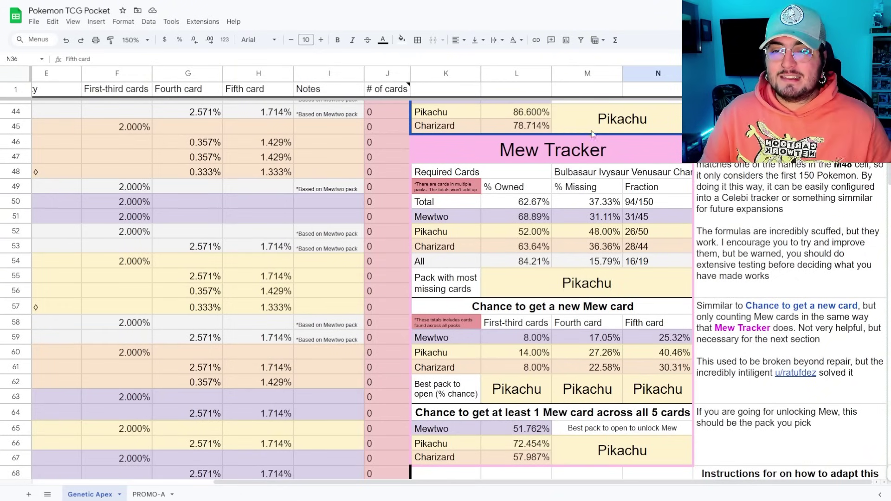
pyautogui.click(617, 146)
pyautogui.click(544, 206)
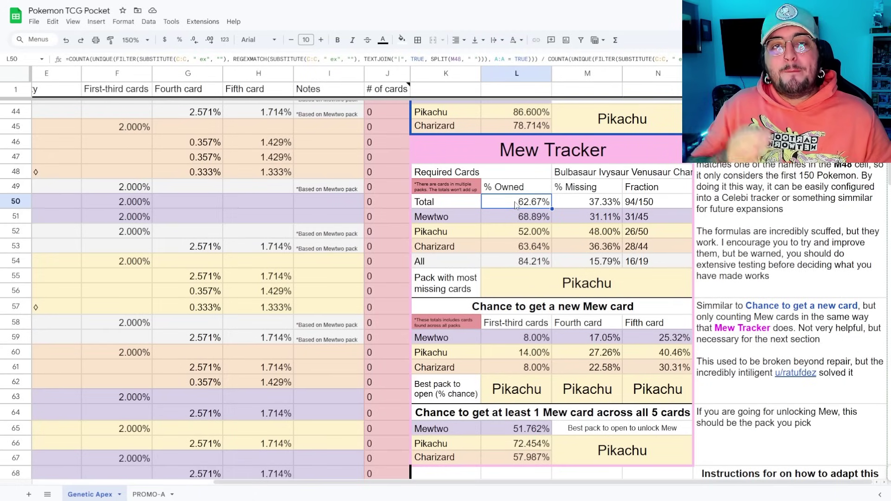
pyautogui.click(581, 204)
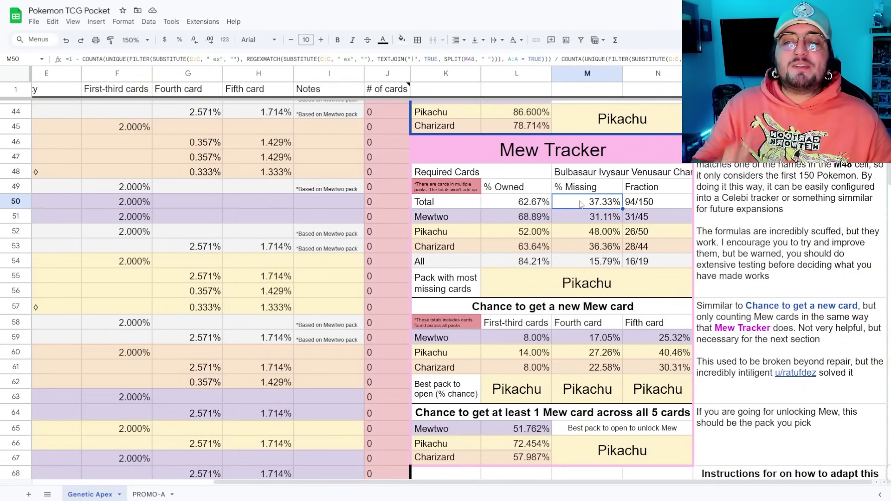
pyautogui.click(634, 207)
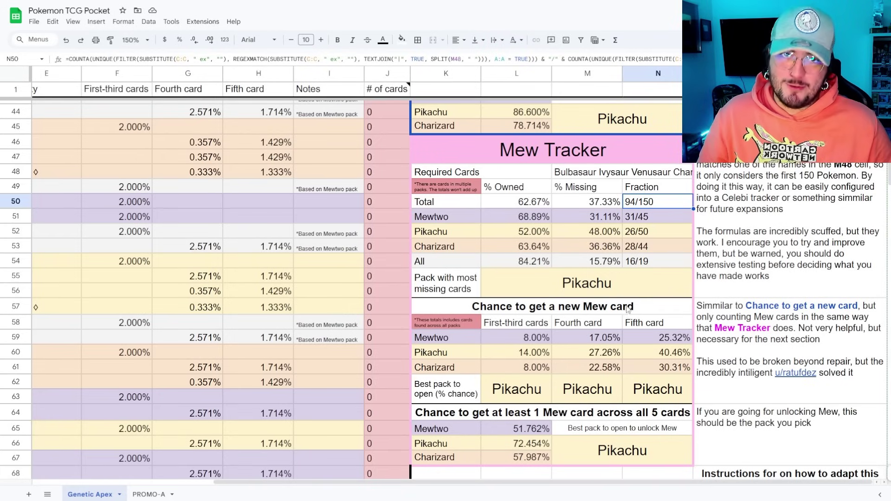
pyautogui.scroll(-2, 640, 265)
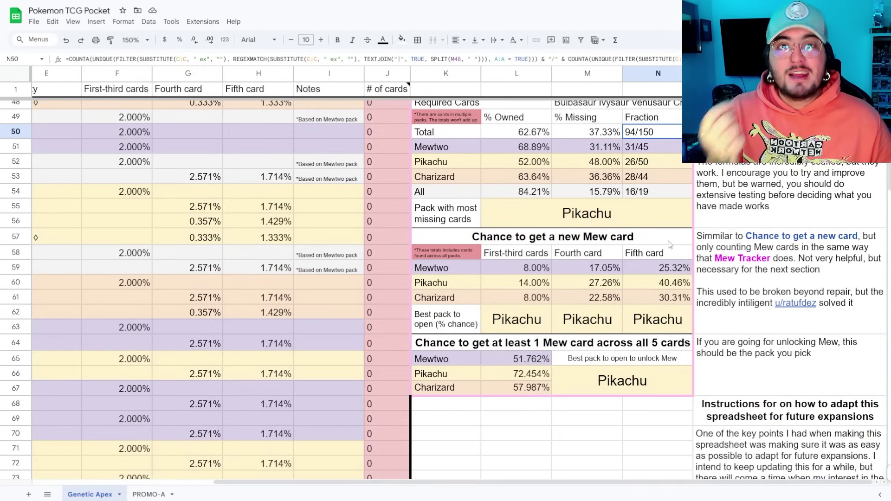
pyautogui.click(538, 258)
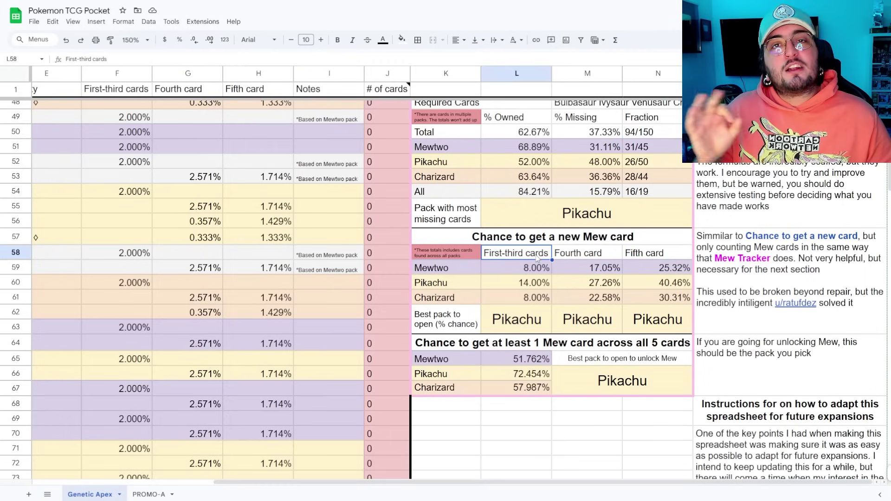
pyautogui.click(577, 256)
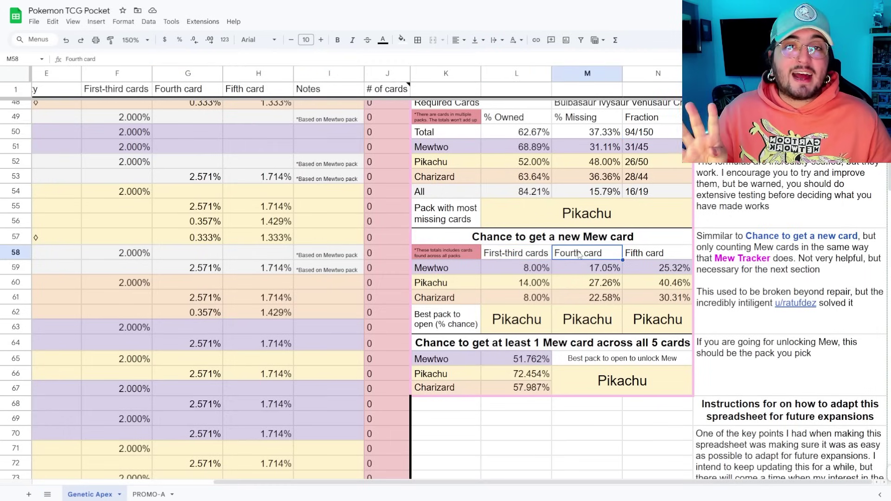
pyautogui.click(638, 253)
pyautogui.moveTo(418, 485); pyautogui.dragTo(225, 485)
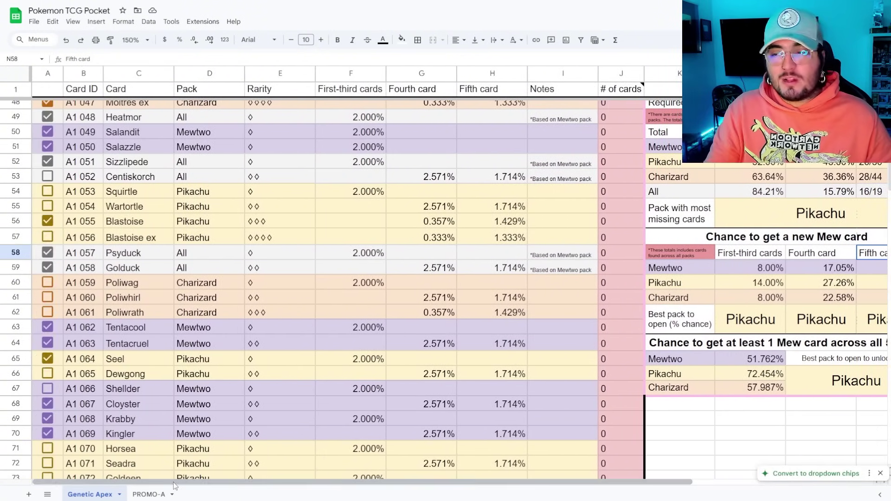
pyautogui.scroll(15, 288, 335)
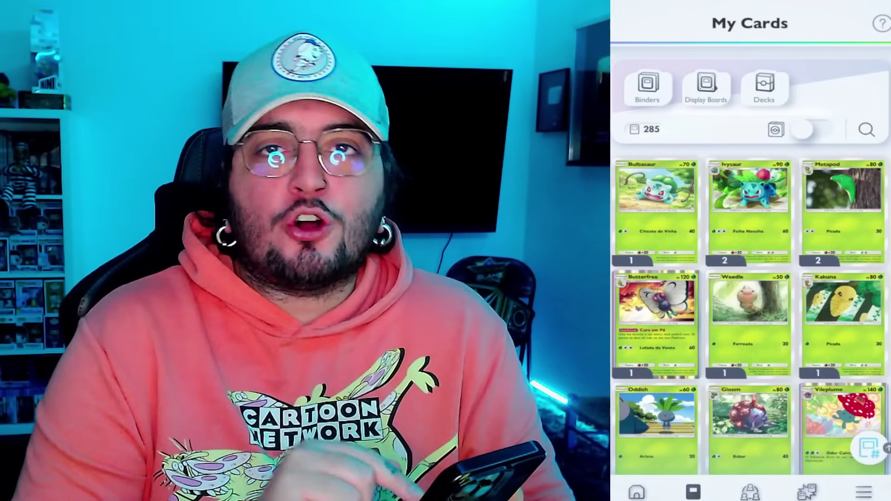
# Step: In Pokémon TCG Pocket, sort My Cards by most recently obtained and view the Koga card's details
pyautogui.click(870, 448)
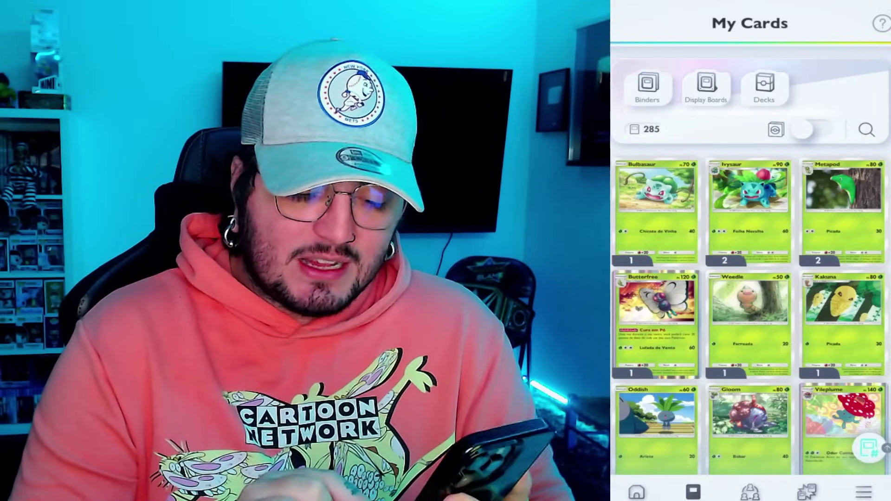
pyautogui.click(830, 397)
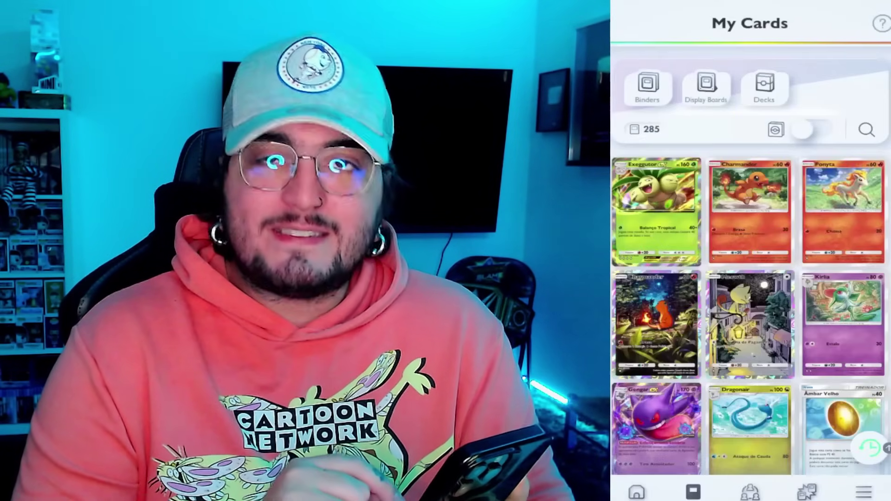
pyautogui.click(776, 129)
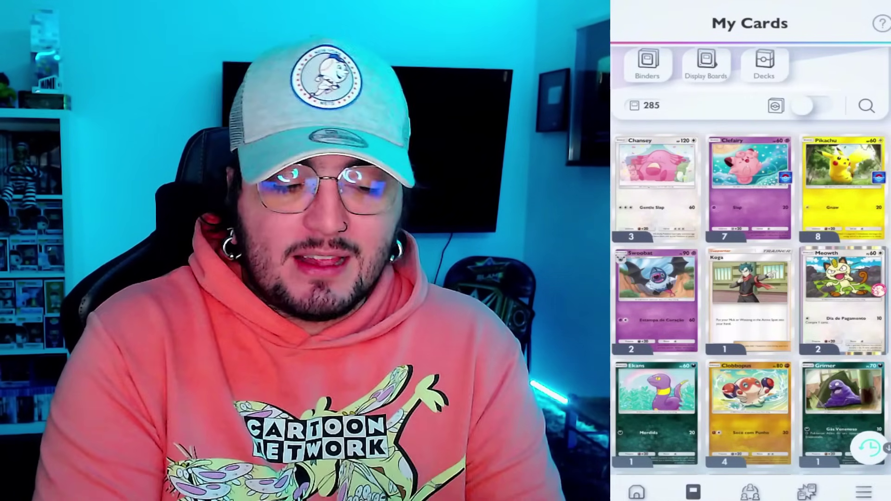
pyautogui.click(748, 300)
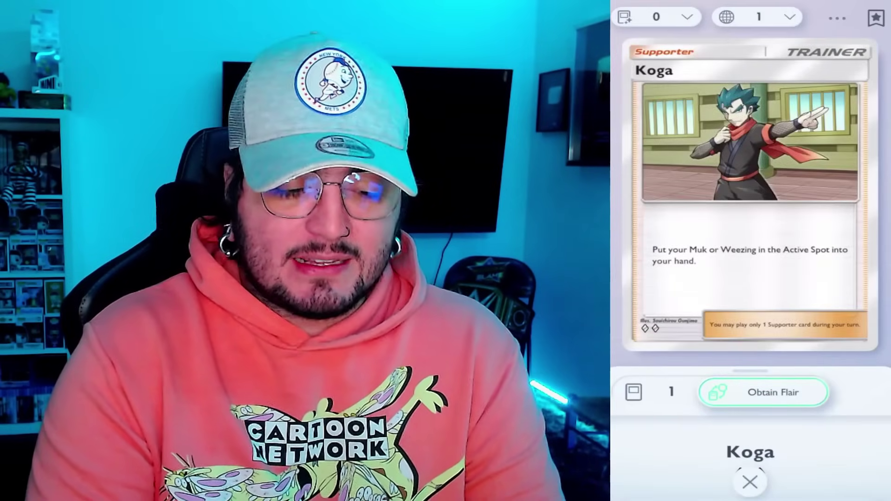
pyautogui.moveTo(750, 371); pyautogui.dragTo(750, 167)
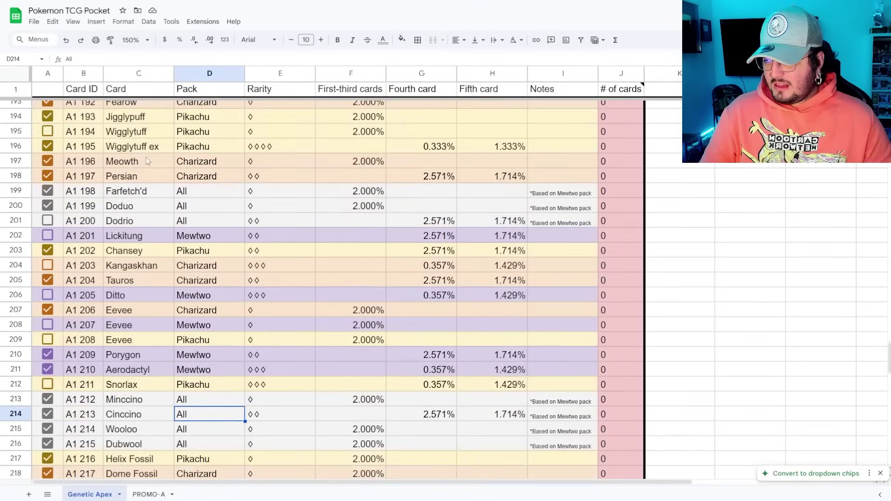
# Step: In the Genetic Apex spreadsheet, mark Koga (A1 222), Ekans (A1 164) and Grimer (A1 174) as owned
pyautogui.scroll(-3, 146, 157)
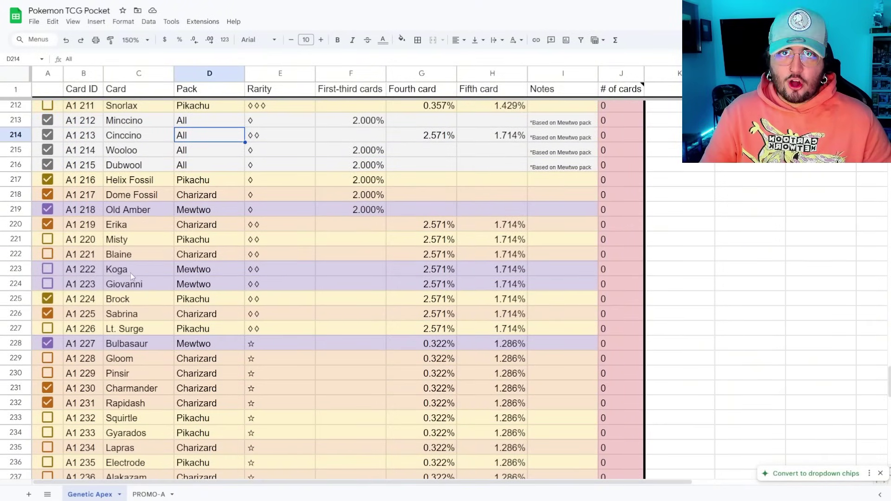
pyautogui.click(47, 270)
pyautogui.scroll(5, 128, 268)
pyautogui.scroll(12, 129, 268)
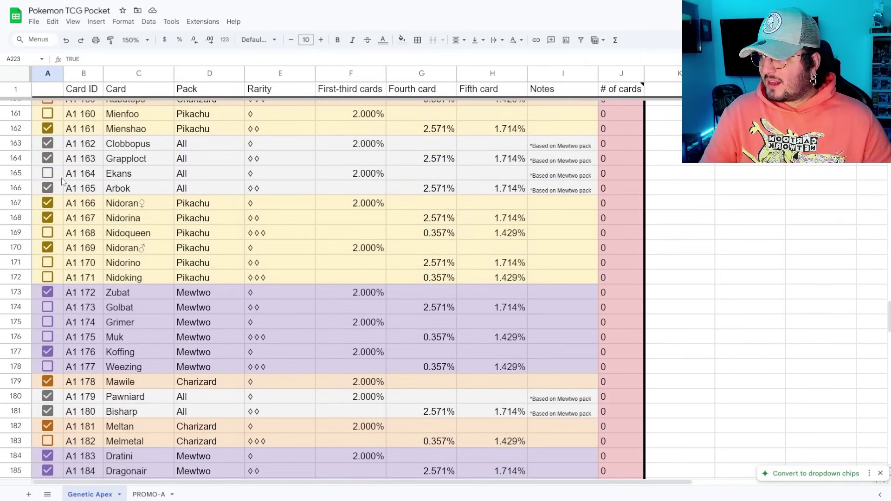
pyautogui.click(47, 174)
pyautogui.scroll(-2, 105, 194)
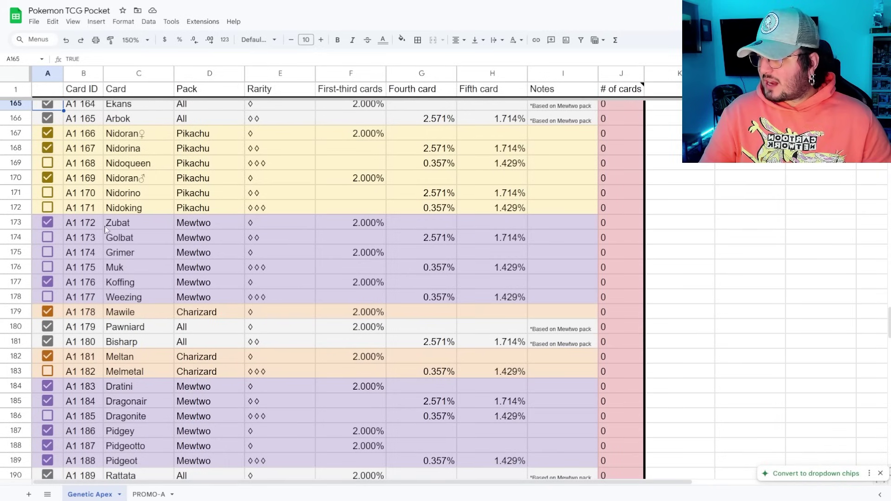
pyautogui.click(47, 252)
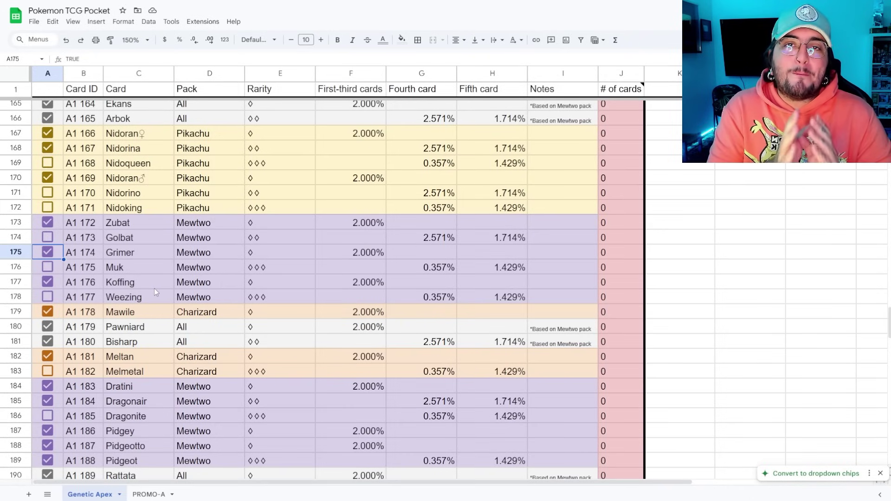
pyautogui.scroll(-15, 155, 291)
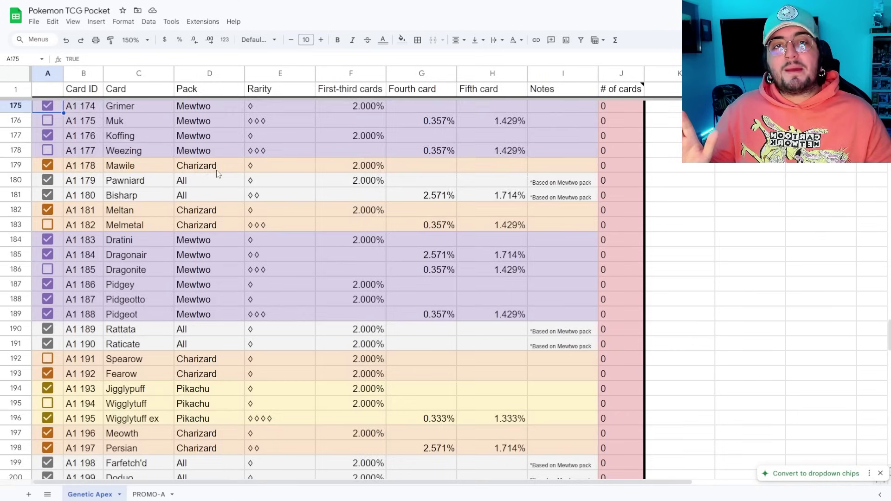
# Step: On the PROMO-A sheet, mark the Wonder Pick cards Chansey (P-A 011) and Meowth (P-A 012) as owned
pyautogui.scroll(-10, 218, 173)
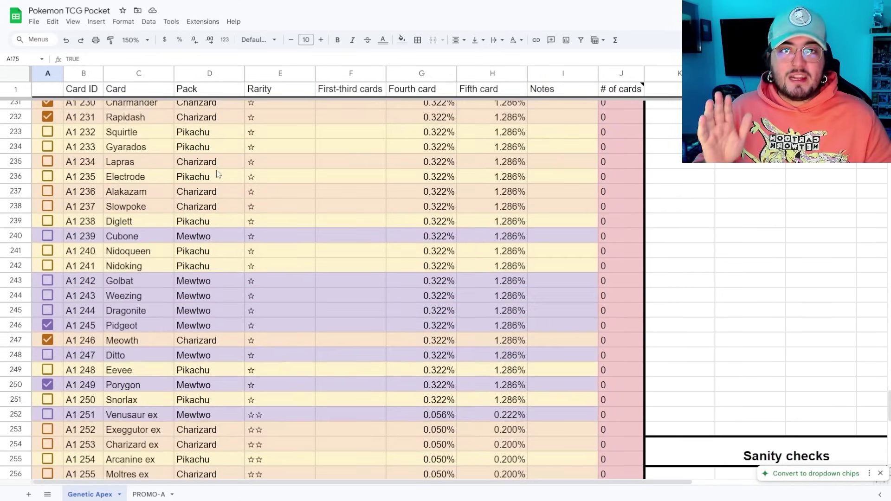
pyautogui.scroll(-3, 217, 174)
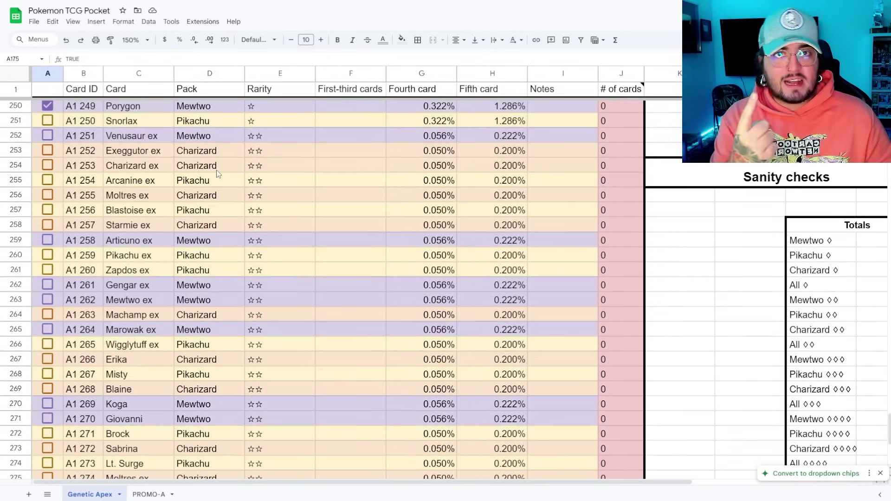
pyautogui.scroll(-3, 216, 170)
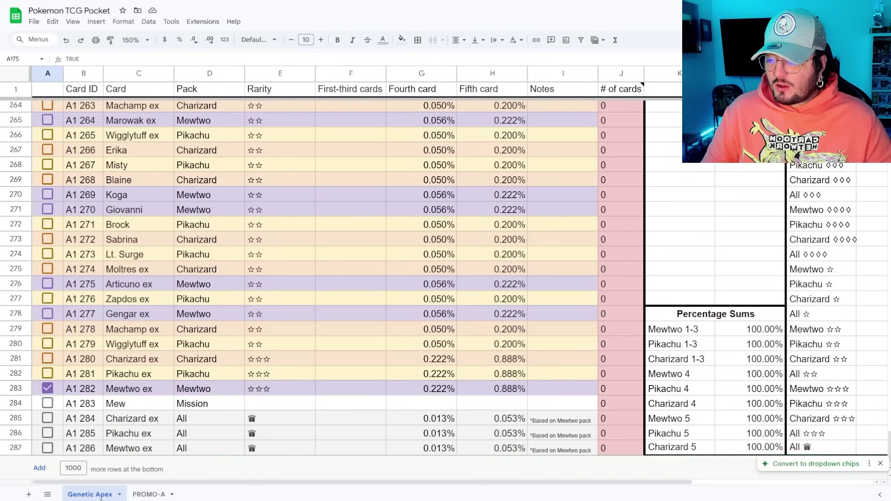
pyautogui.click(150, 494)
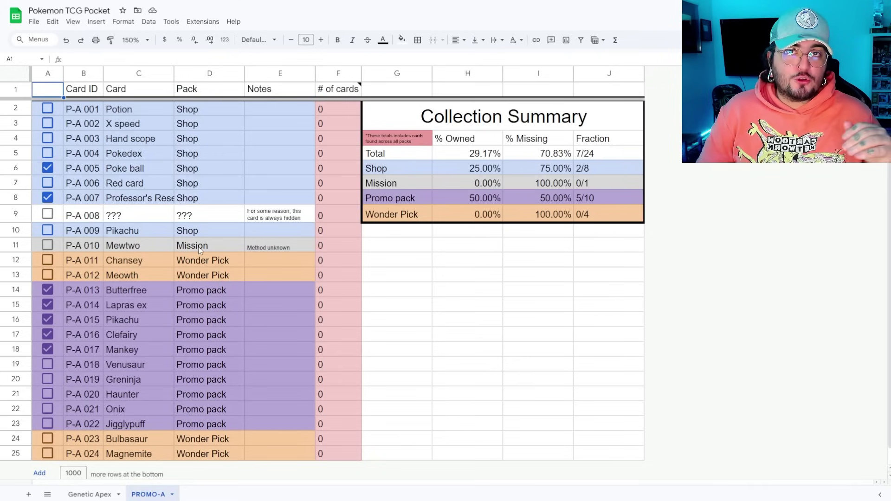
pyautogui.click(50, 262)
pyautogui.click(49, 273)
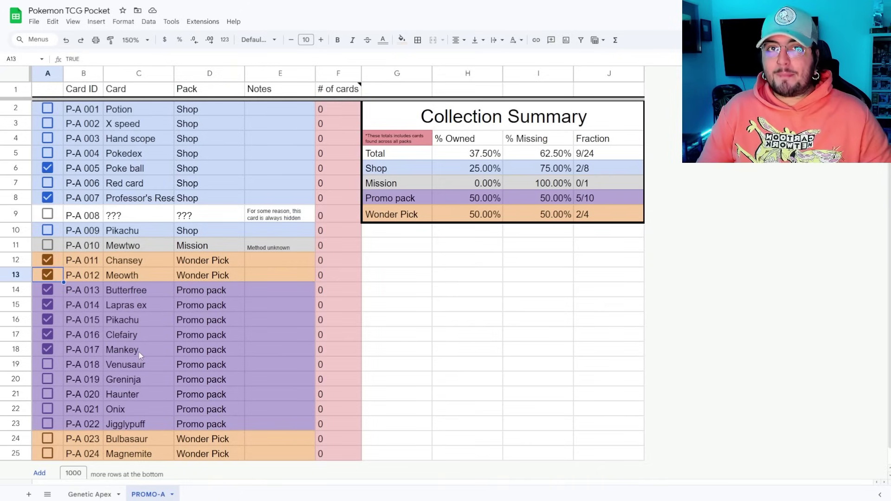
pyautogui.scroll(-1, 139, 352)
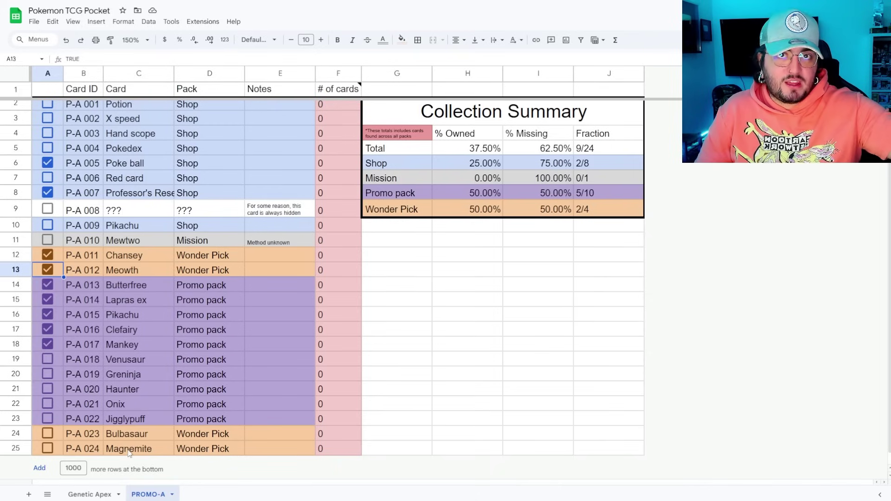
# Step: Return to the Genetic Apex sheet and review the owned and missing cards back up to the Collection Summary and Advanced Filtering sections
pyautogui.hotkey('ctrl', 'pageup')
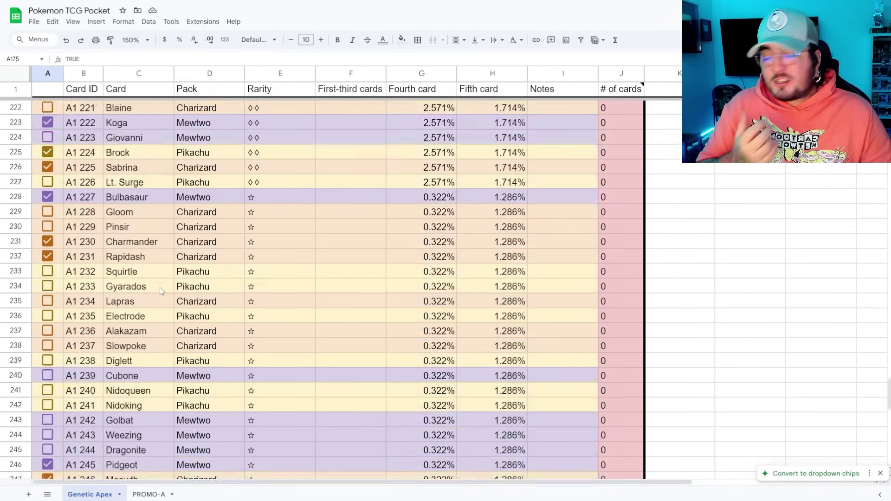
pyautogui.scroll(12, 159, 288)
pyautogui.scroll(11, 160, 288)
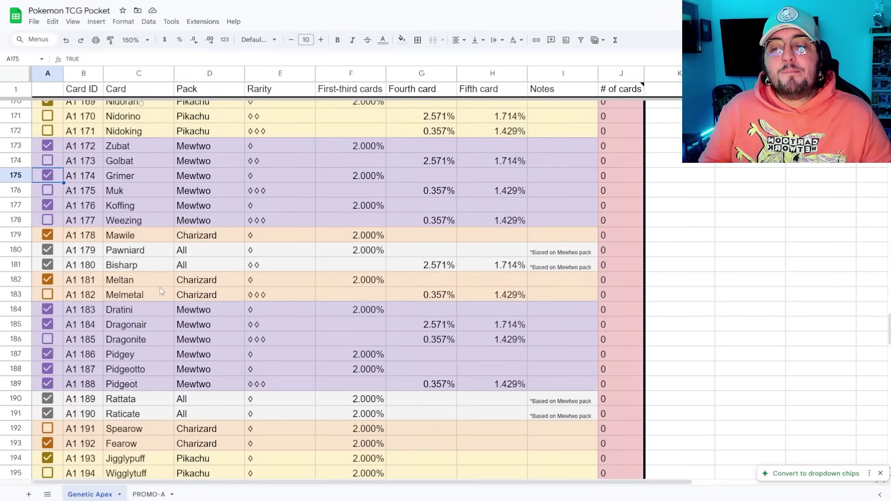
pyautogui.scroll(17, 159, 288)
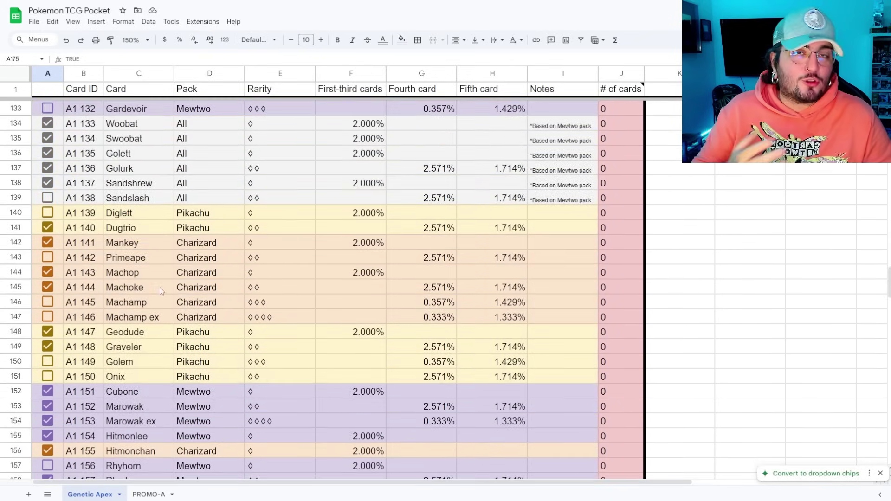
pyautogui.scroll(3, 175, 287)
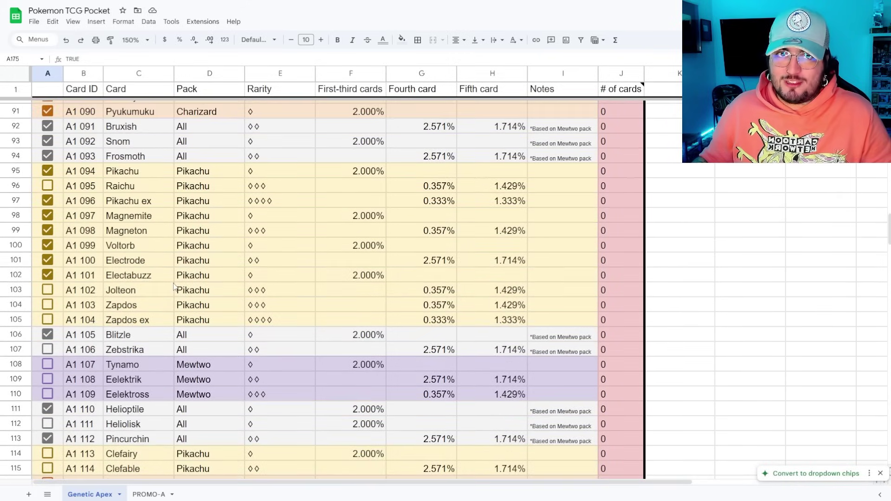
pyautogui.scroll(11, 176, 287)
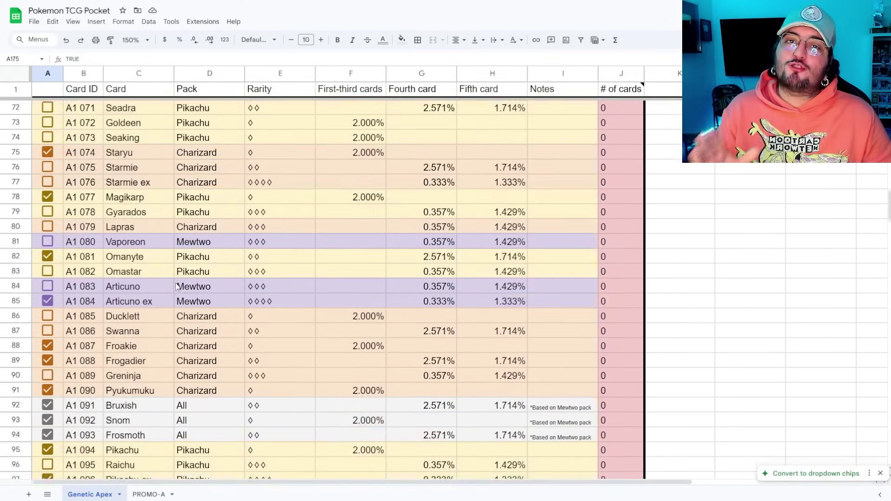
pyautogui.scroll(12, 176, 287)
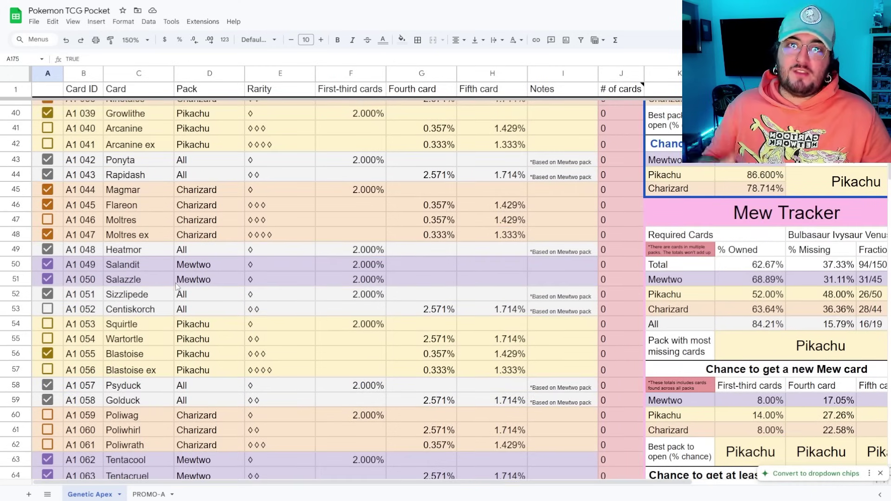
pyautogui.scroll(7, 176, 287)
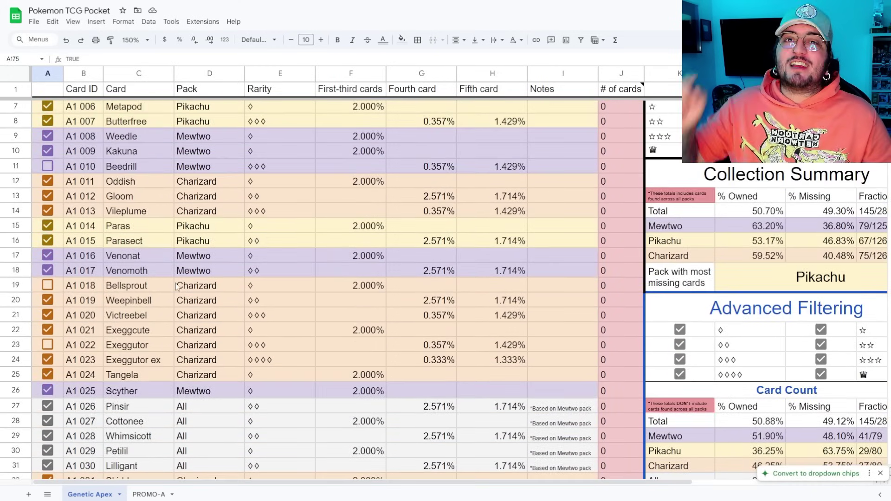